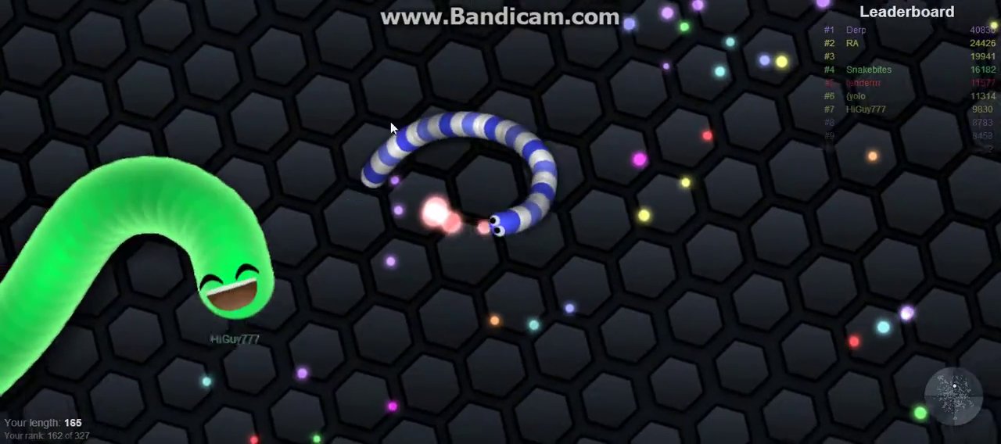
Step: Boost the blue-and-white snake away from the green snake until it dies at length 1139
{"action": "left_click_drag", "start_coordinate": [173, 171], "coordinate": [307, 221]}
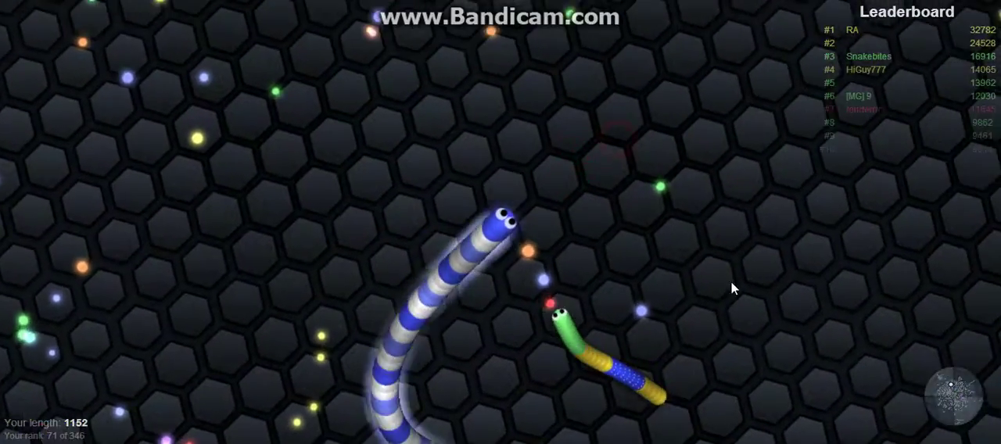
{"action": "left_click_drag", "start_coordinate": [731, 281], "coordinate": [367, 312]}
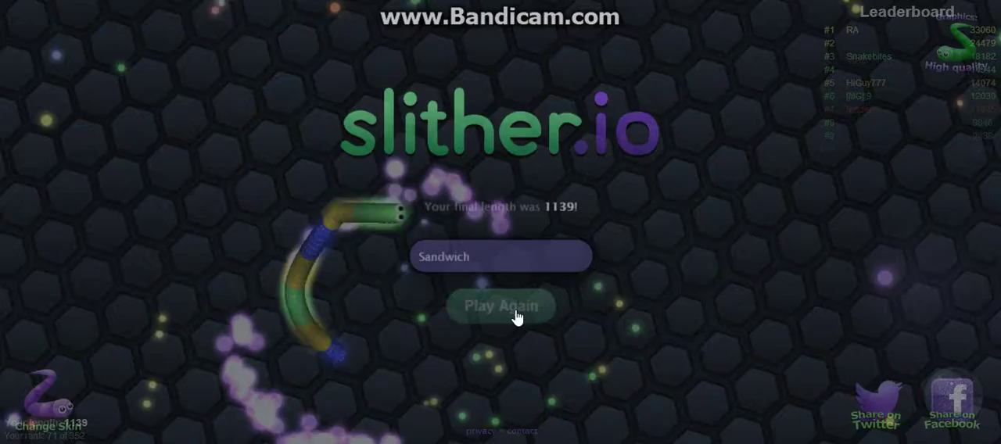
Step: Start a new round with Play Again and boost the fresh snake around the orange snake
{"action": "left_click", "coordinate": [515, 310]}
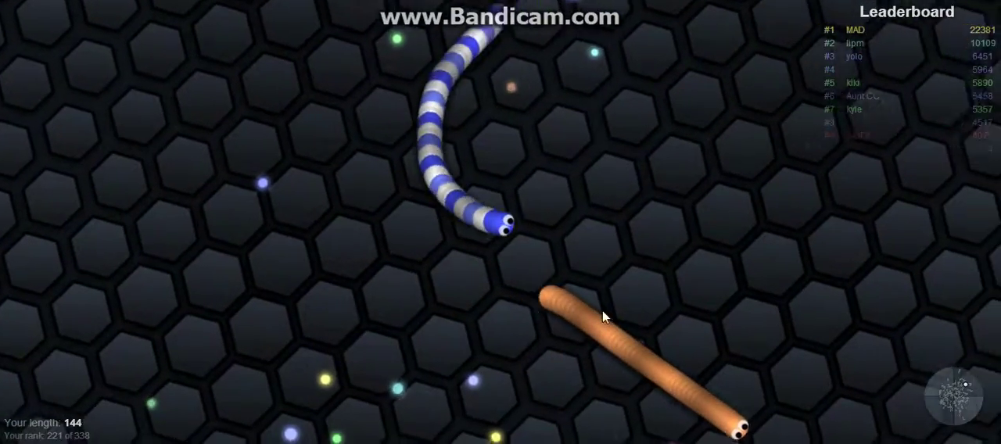
{"action": "mouse_move", "coordinate": [371, 423]}
{"action": "left_mouse_down"}
{"action": "mouse_move", "coordinate": [622, 32]}
{"action": "mouse_move", "coordinate": [548, 35]}
{"action": "left_mouse_up"}
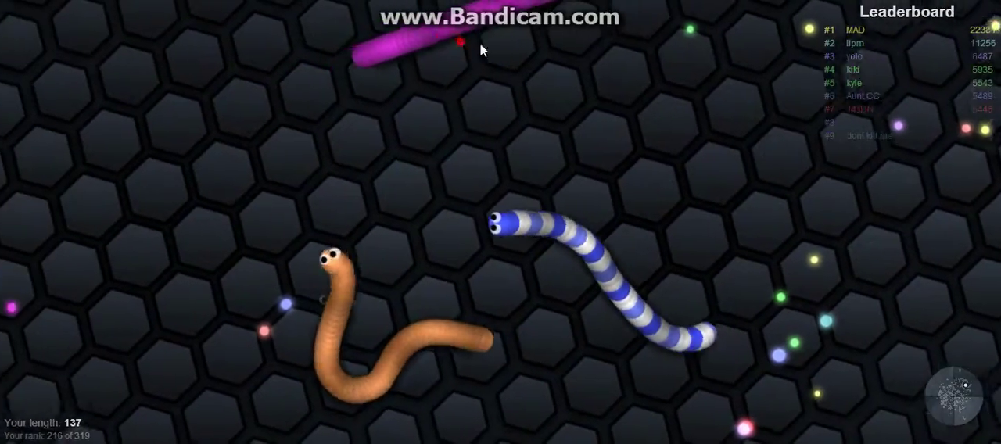
{"action": "left_click_drag", "start_coordinate": [480, 43], "coordinate": [285, 286]}
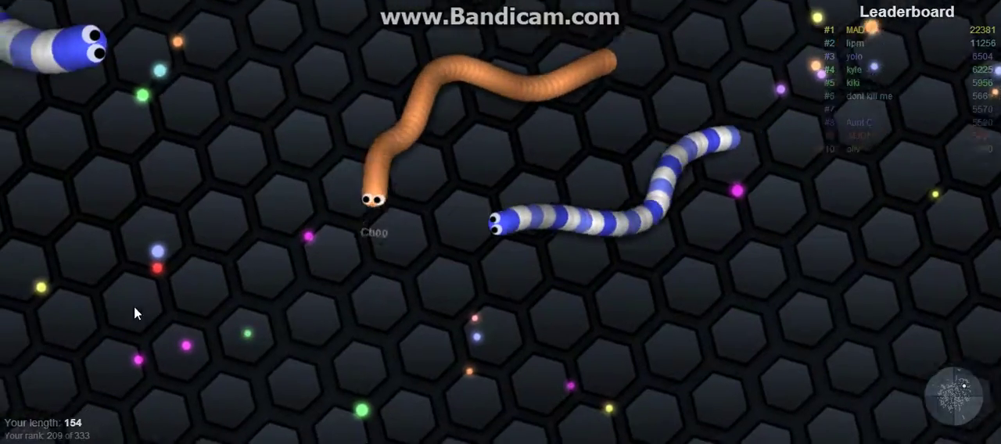
{"action": "mouse_move", "coordinate": [66, 343]}
{"action": "left_mouse_down"}
{"action": "mouse_move", "coordinate": [84, 165]}
{"action": "mouse_move", "coordinate": [791, 72]}
{"action": "left_mouse_up"}
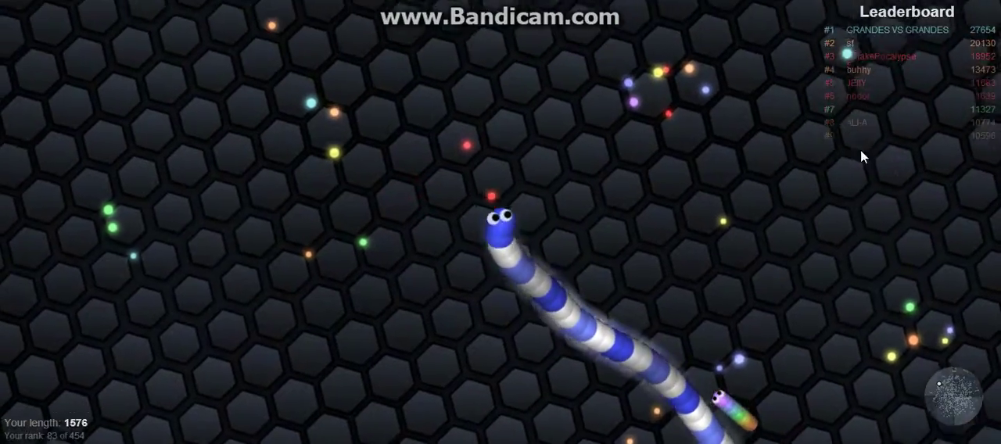
Step: Boost and loop the snake across the arena toward food, growing it to length 4058
{"action": "left_click_drag", "start_coordinate": [860, 150], "coordinate": [834, 400]}
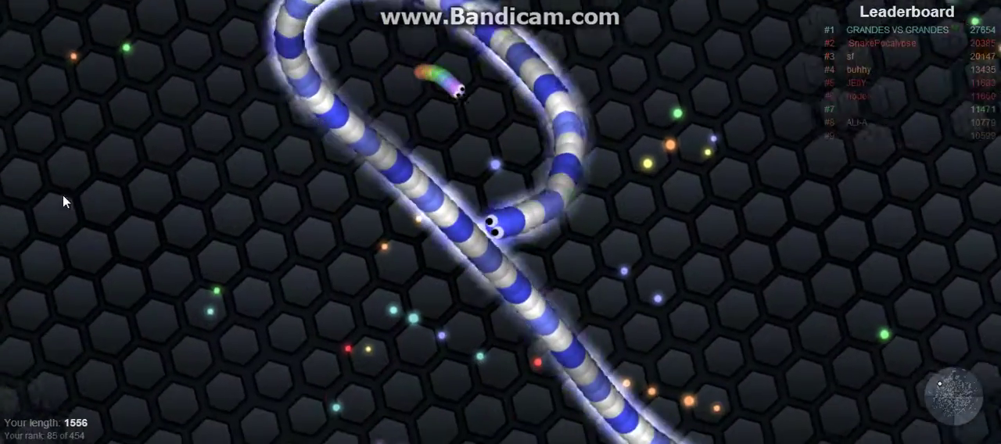
{"action": "left_click_drag", "start_coordinate": [63, 195], "coordinate": [295, 57]}
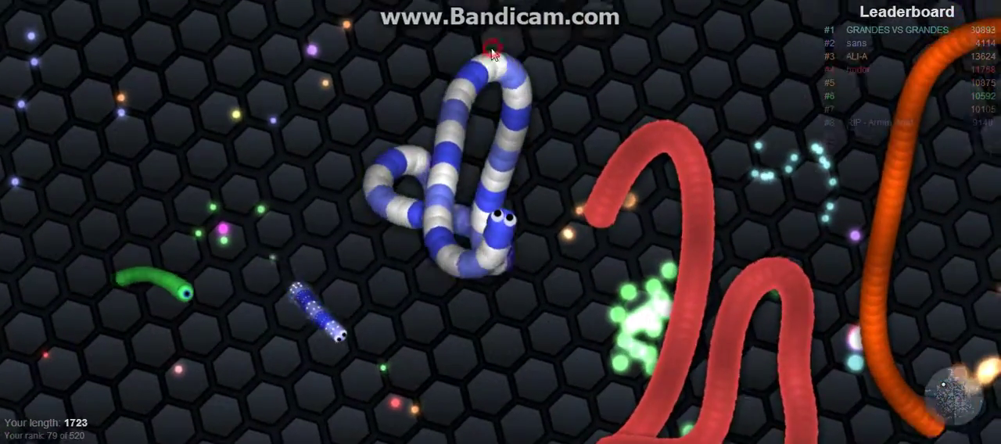
{"action": "mouse_move", "coordinate": [450, 58]}
{"action": "left_mouse_down"}
{"action": "mouse_move", "coordinate": [395, 93]}
{"action": "mouse_move", "coordinate": [527, 38]}
{"action": "left_mouse_up"}
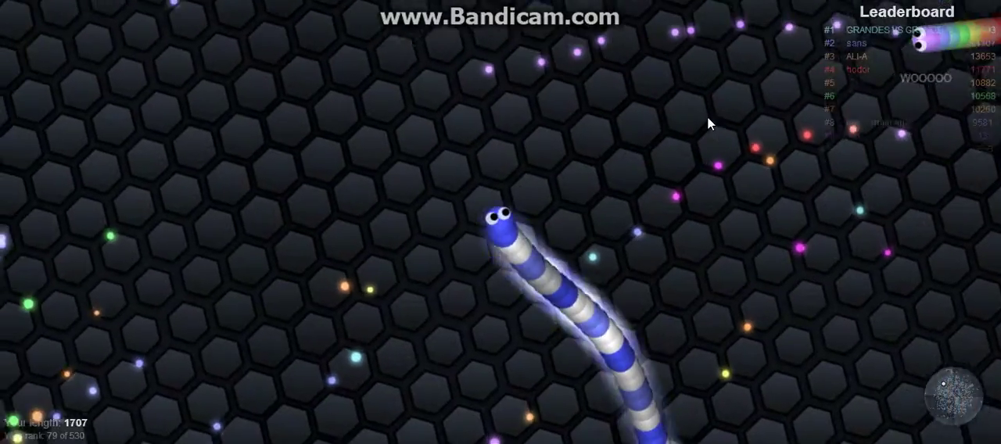
{"action": "left_click_drag", "start_coordinate": [232, 105], "coordinate": [485, 219]}
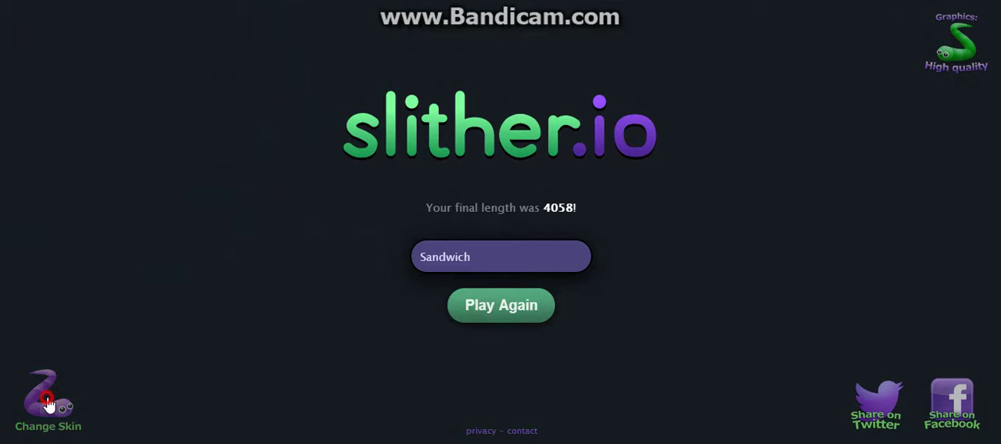
Step: Open the skin chooser and cycle past the red skin to preview the bright green snake
{"action": "left_click", "coordinate": [46, 399]}
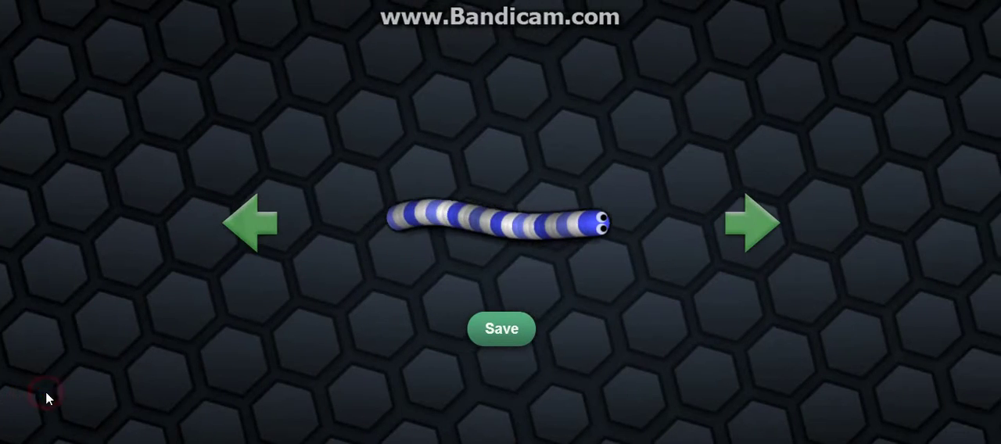
{"action": "left_click", "coordinate": [750, 234]}
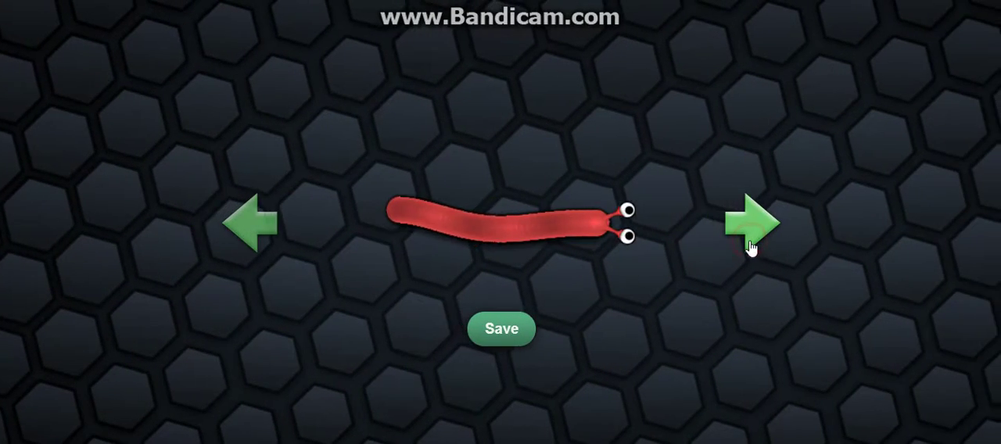
{"action": "left_click", "coordinate": [751, 239]}
{"action": "left_click", "coordinate": [245, 233]}
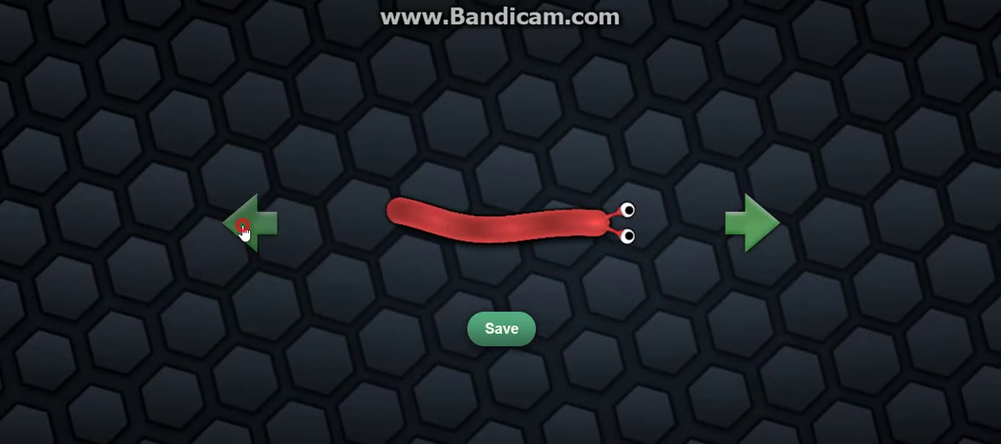
{"action": "left_click", "coordinate": [245, 232]}
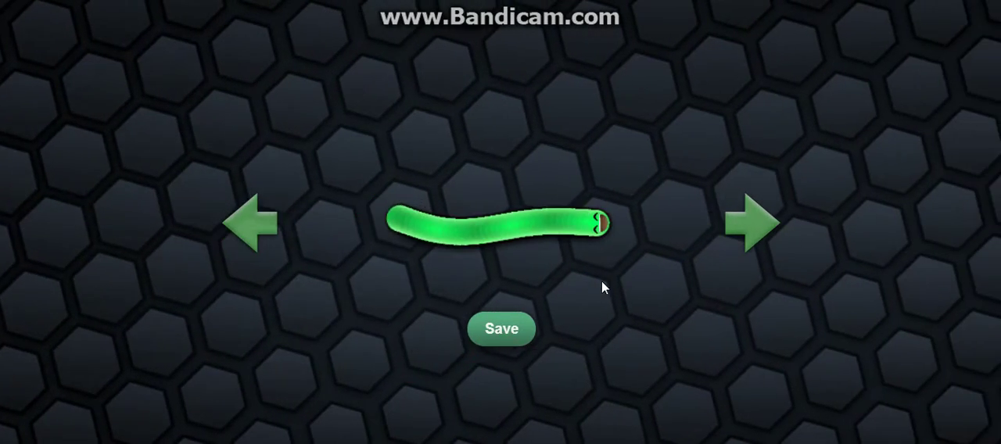